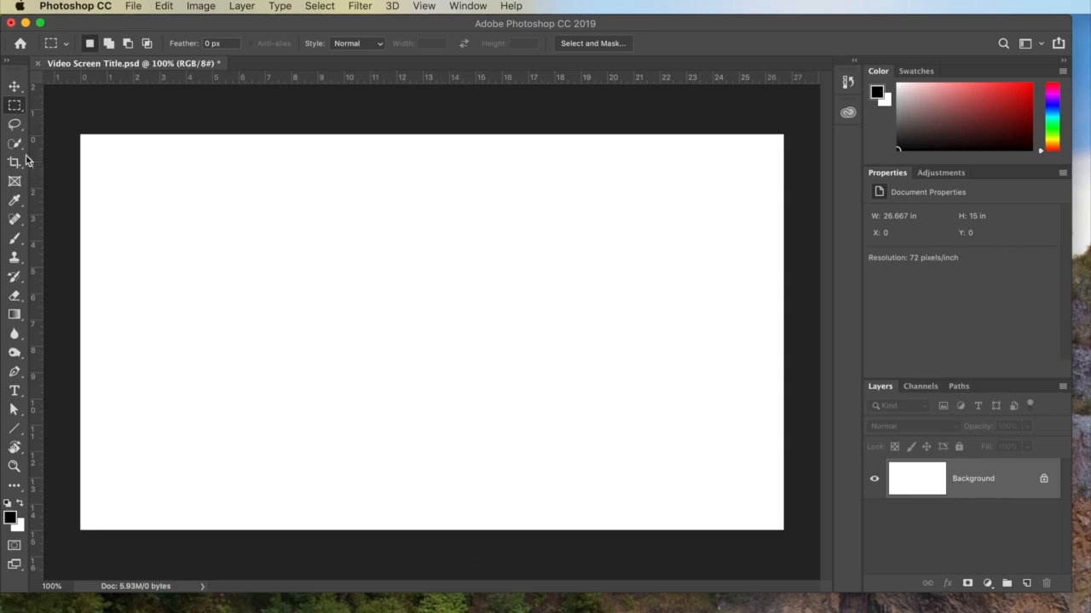
# Draw a rectangular marquee selection about 11.5 by 8 in over the upper-left part of the canvas.
pyautogui.moveTo(195, 188); pyautogui.dragTo(500, 406)
# Try painting black across the rectangular selection with the 250 px brush, and undo the paint.
pyautogui.click(14, 239)
pyautogui.moveTo(105, 281)
pyautogui.mouseDown()
pyautogui.moveTo(107, 250)
pyautogui.moveTo(284, 218)
pyautogui.moveTo(596, 90)
pyautogui.moveTo(563, 134)
pyautogui.moveTo(141, 417)
pyautogui.moveTo(180, 297)
pyautogui.moveTo(580, 158)
pyautogui.moveTo(250, 353)
pyautogui.moveTo(156, 423)
pyautogui.moveTo(426, 297)
pyautogui.moveTo(533, 295)
pyautogui.moveTo(403, 380)
pyautogui.moveTo(343, 438)
pyautogui.moveTo(464, 401)
pyautogui.mouseUp()
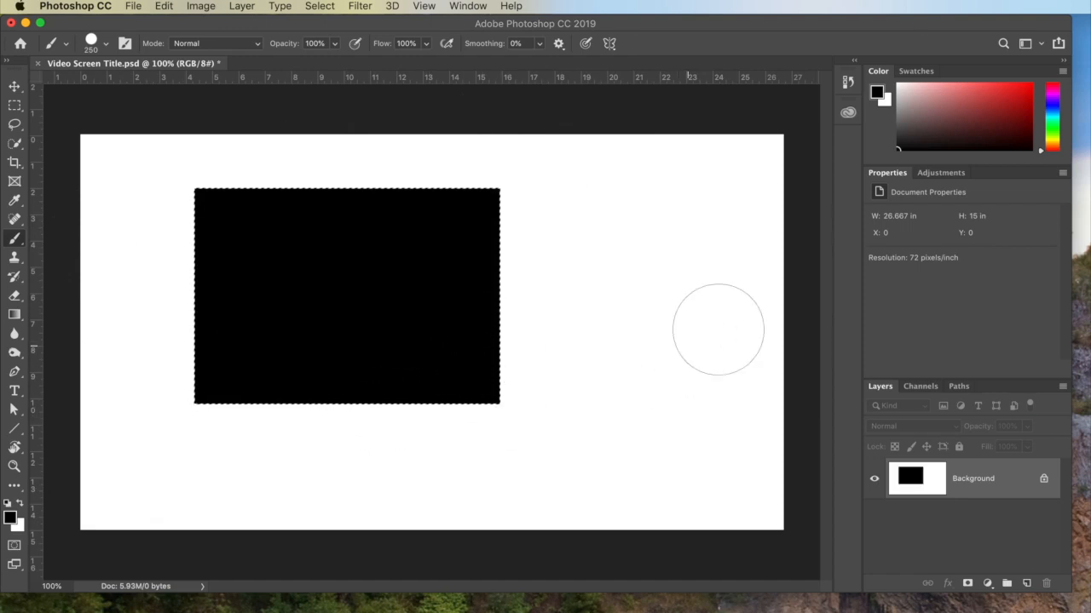
pyautogui.press('super+z')
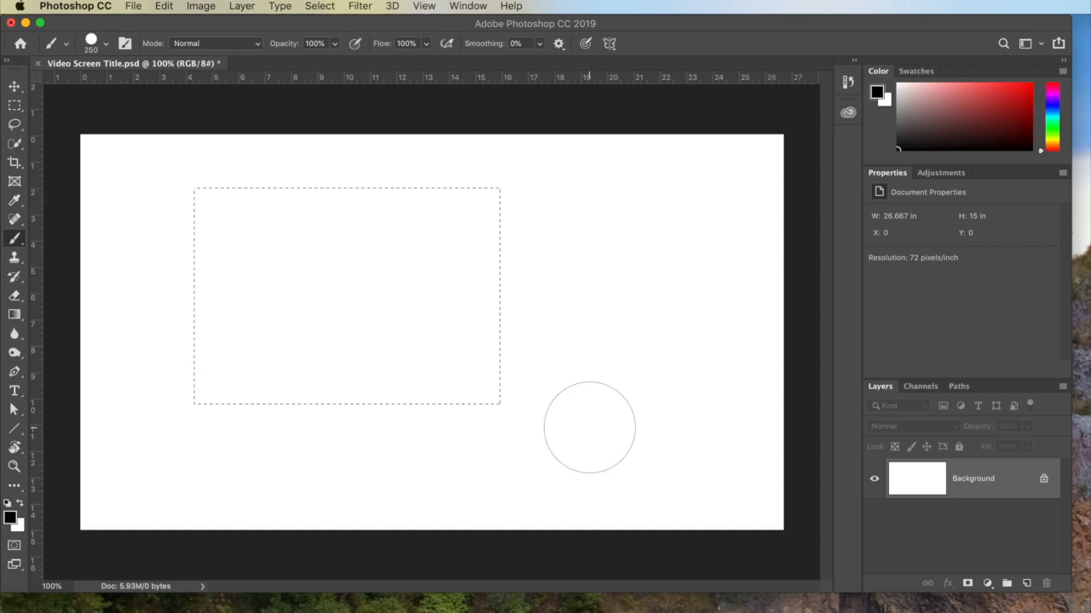
# Toggle Quick Mask mode on and off several times to compare the mask overlay with the selection outline.
pyautogui.click(14, 546)
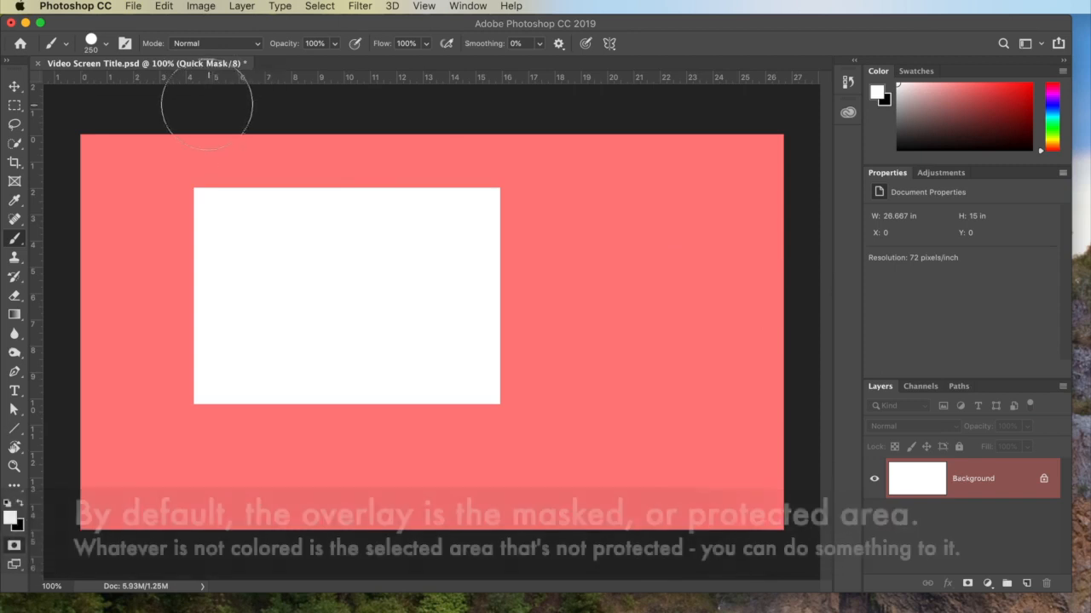
pyautogui.doubleClick(12, 548)
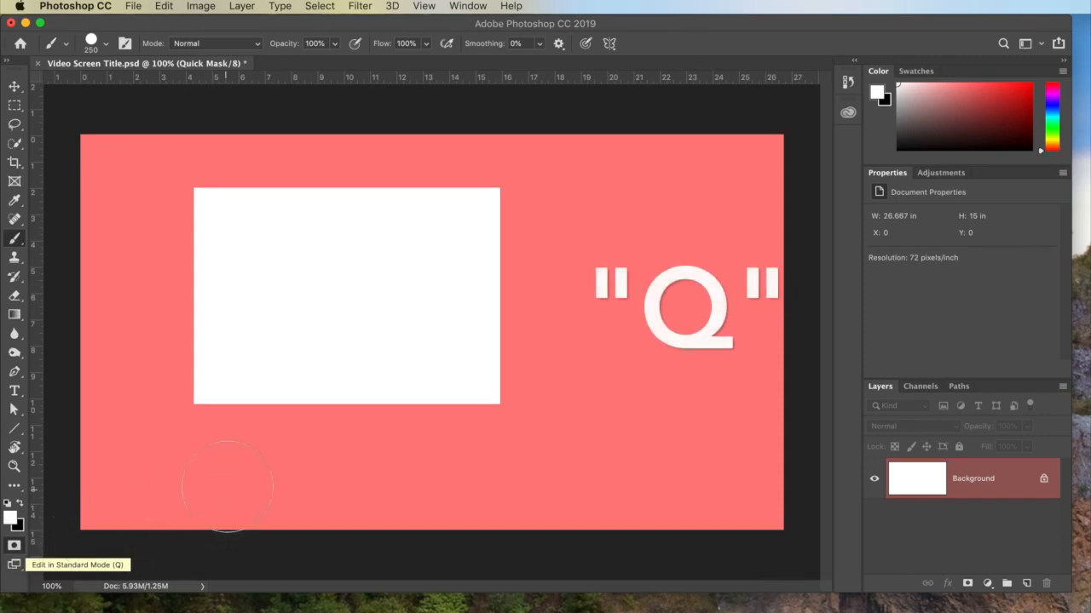
pyautogui.press('q')
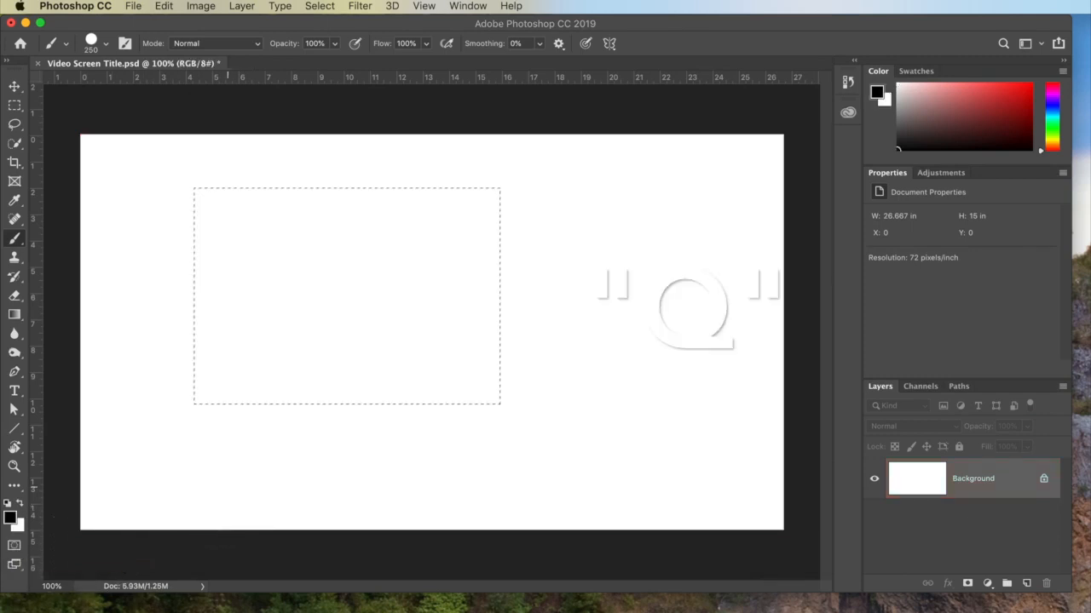
pyautogui.press('q')
pyautogui.press('q')
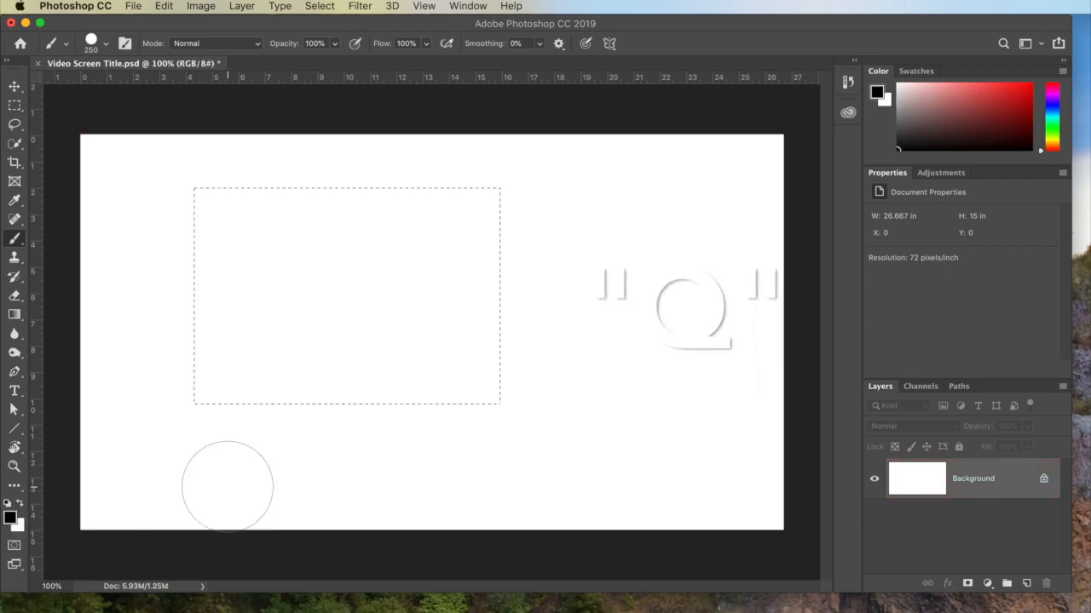
pyautogui.press('q')
pyautogui.press('q')
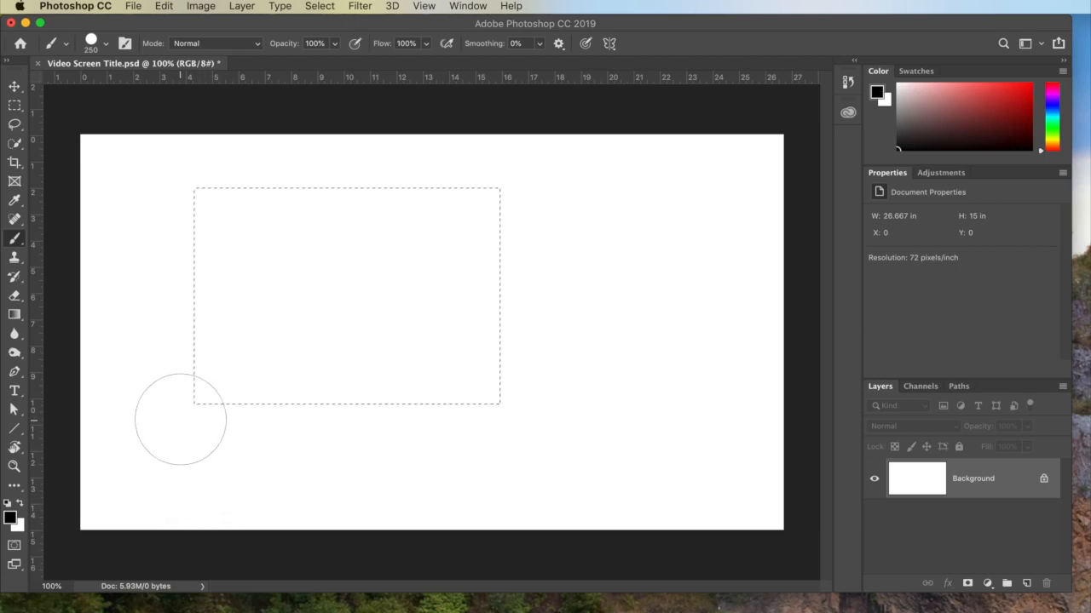
# In Quick Mask mode, mask a round spot in the middle of the rectangle with black, and check the resulting selection outline.
pyautogui.press('q')
pyautogui.press('x')
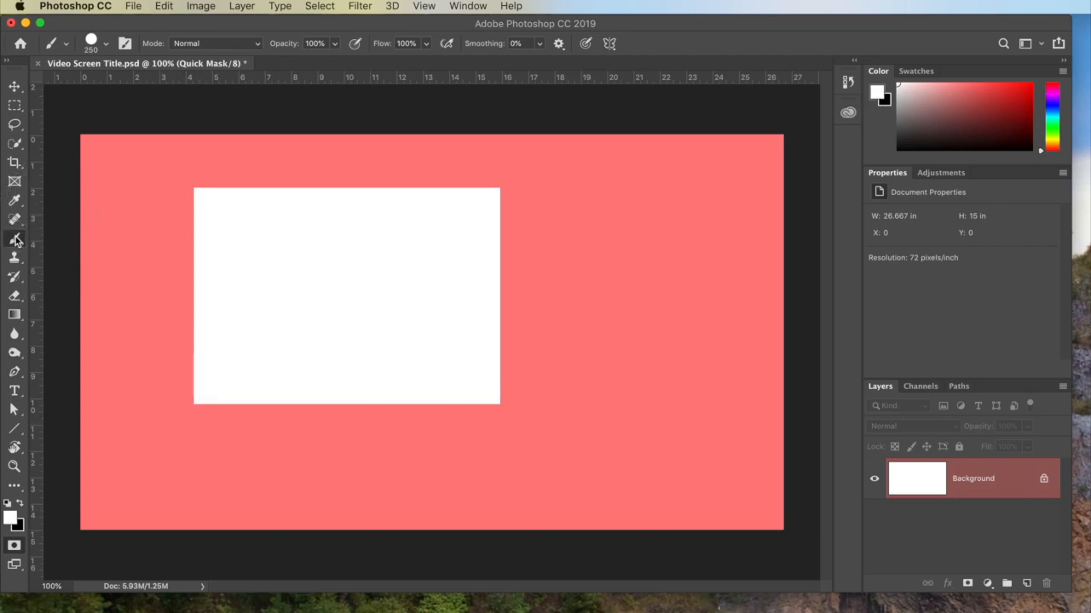
pyautogui.click(22, 505)
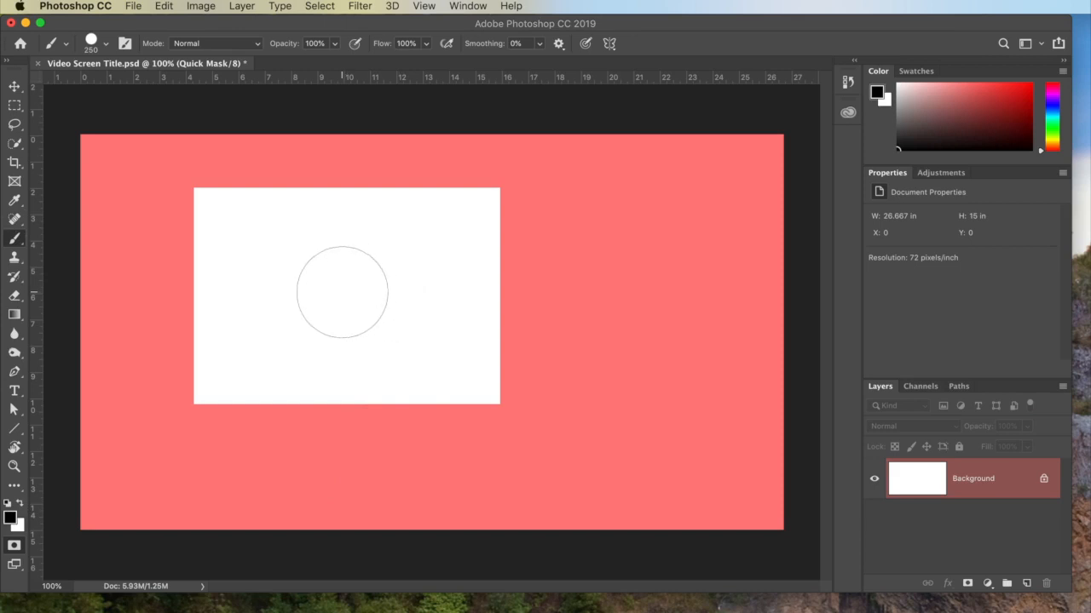
pyautogui.click(342, 289)
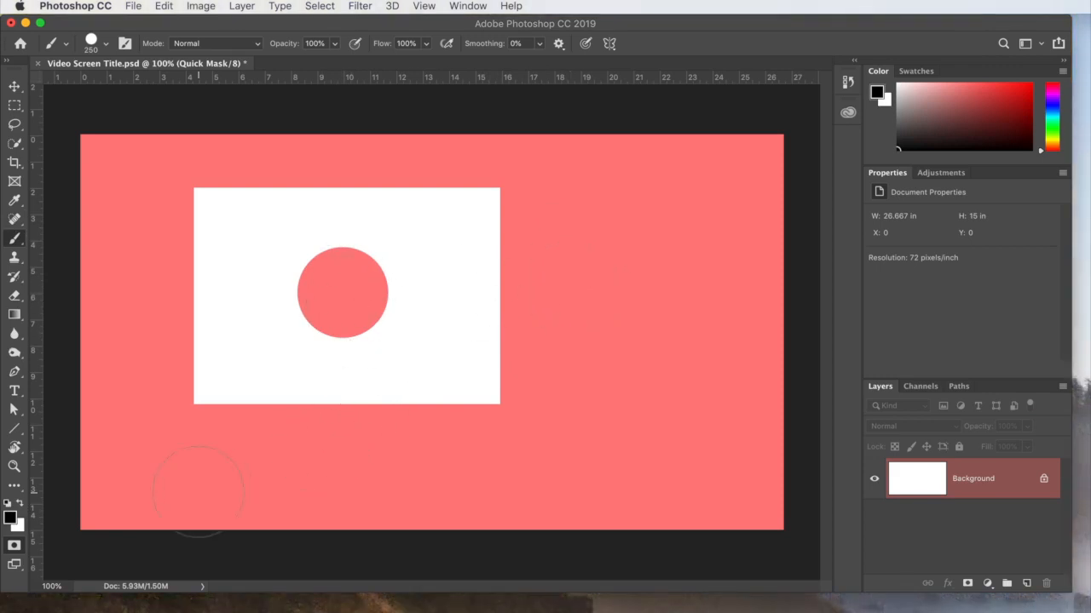
pyautogui.press('q')
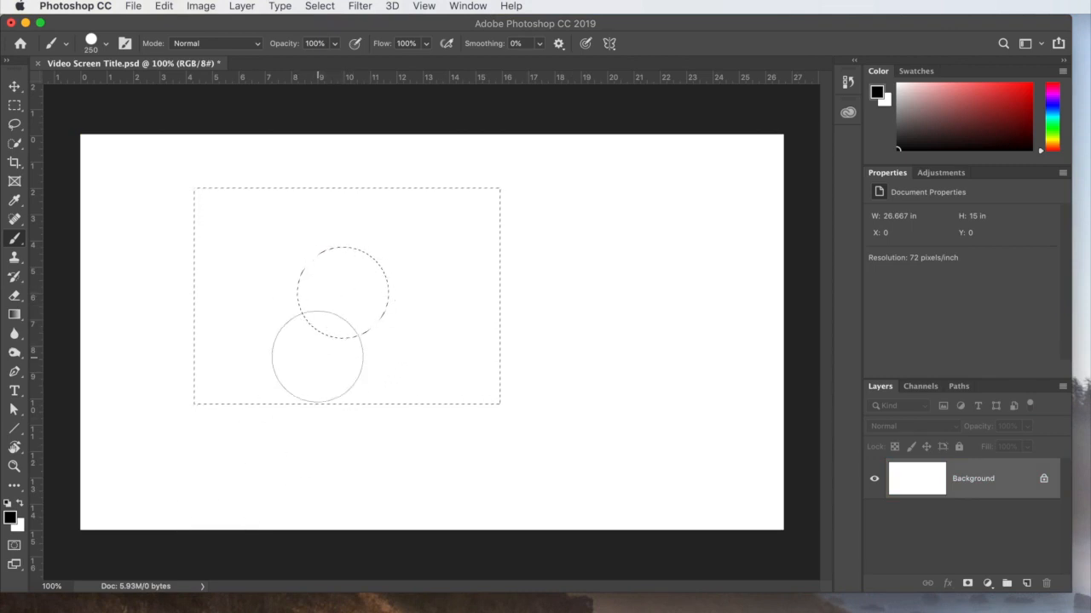
pyautogui.press('q')
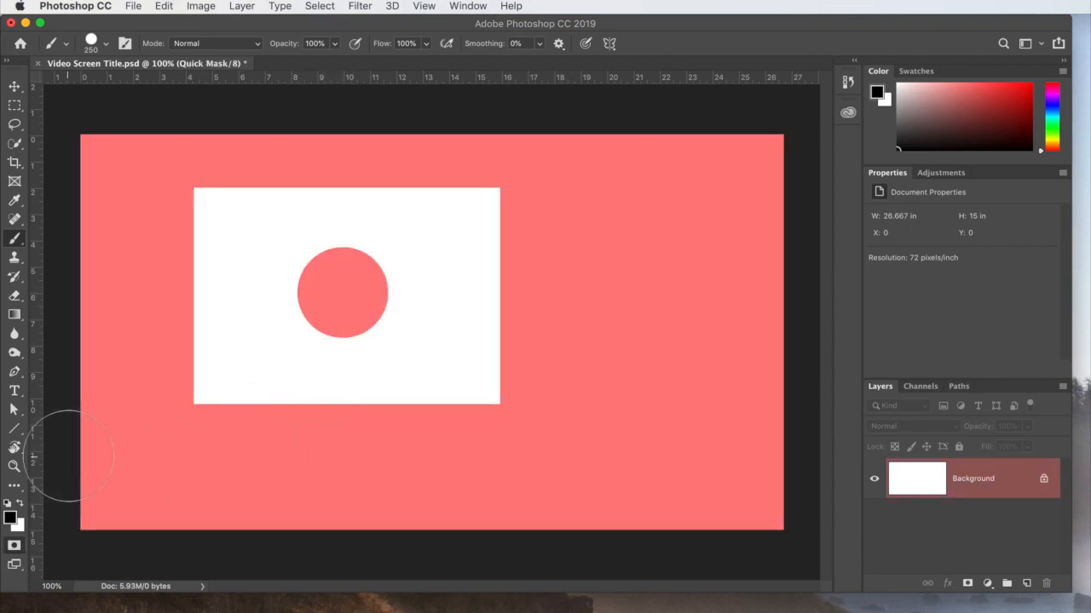
# Add white brush dots on the rectangle's lower, right and left edges to extend the selection, and leave Quick Mask mode.
pyautogui.click(20, 503)
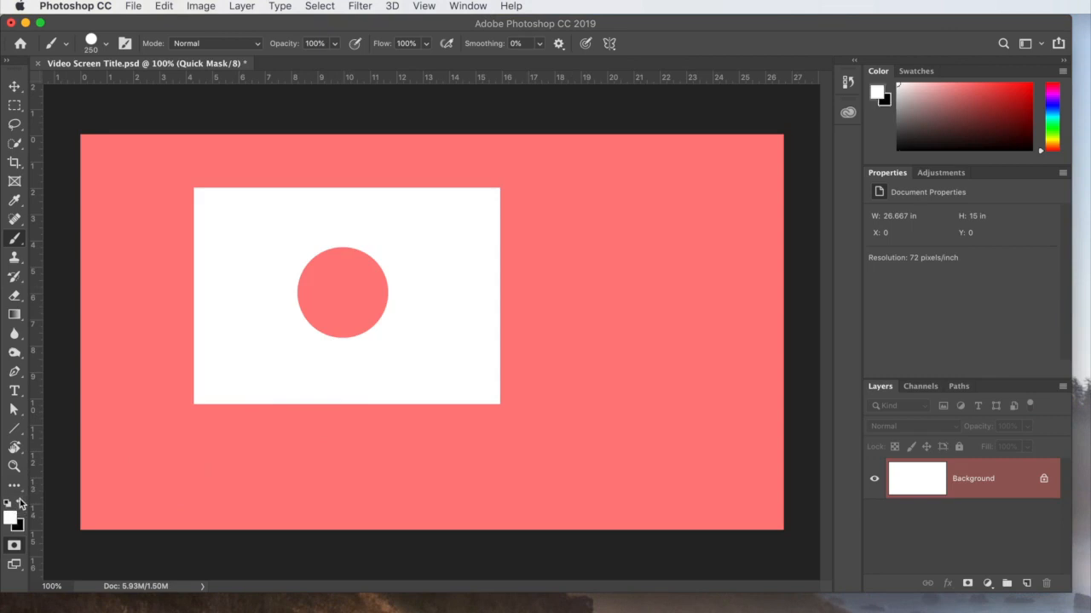
pyautogui.click(341, 428)
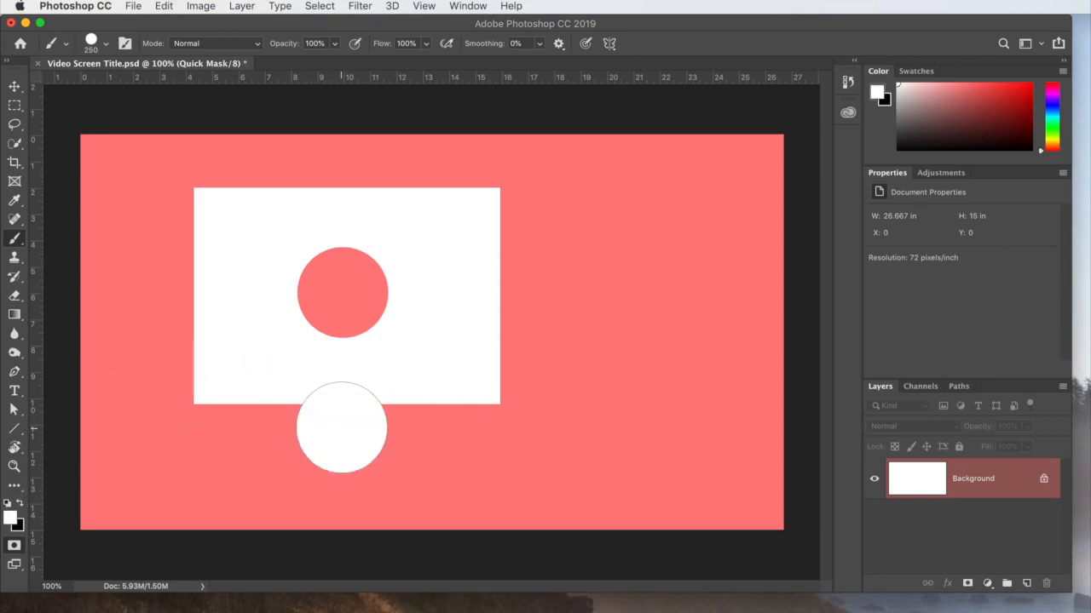
pyautogui.click(517, 299)
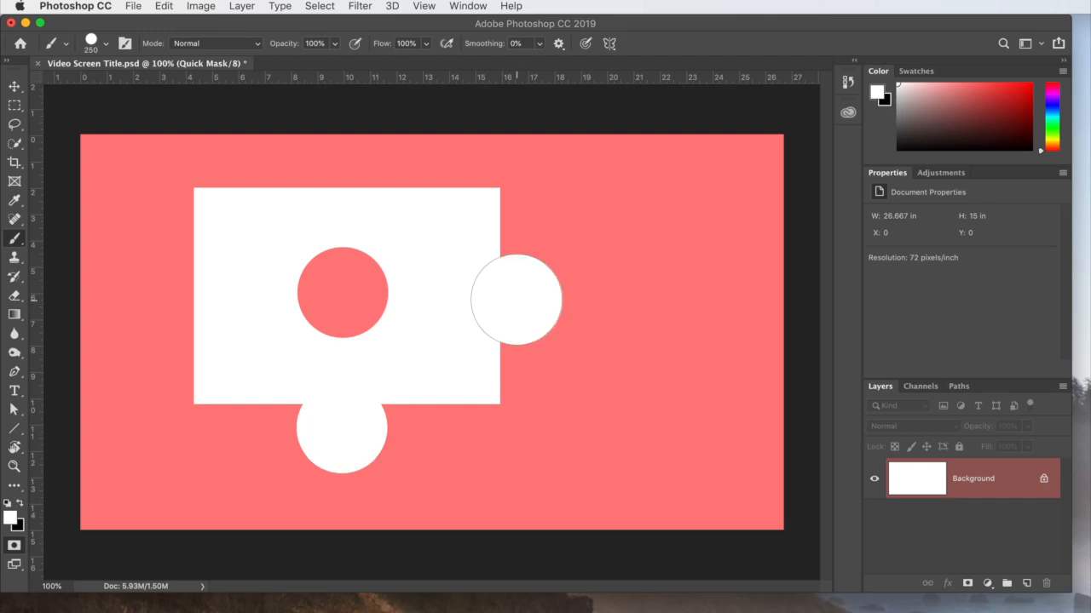
pyautogui.click(172, 294)
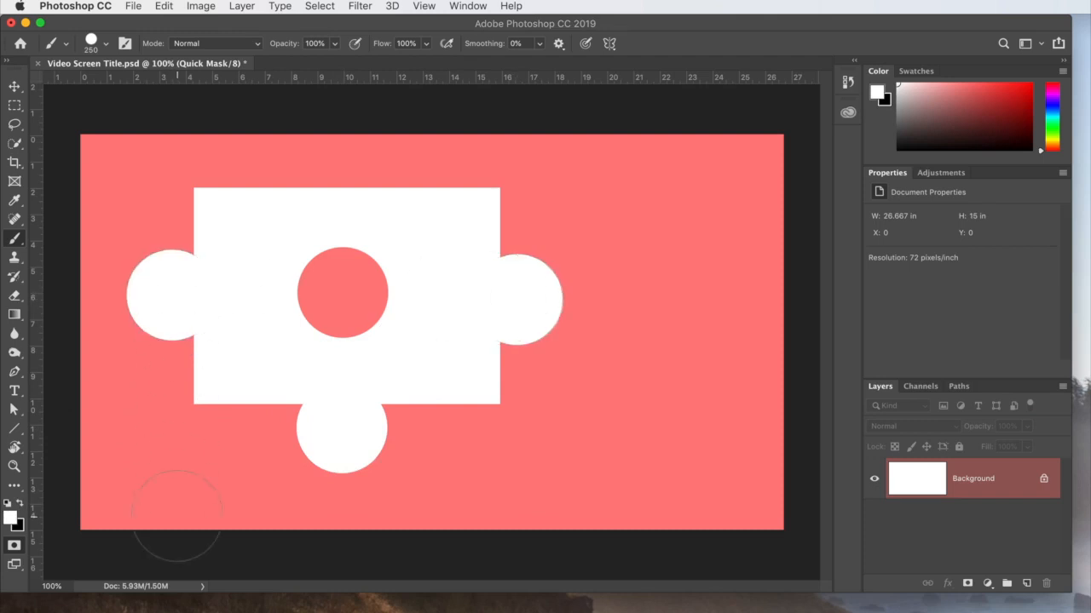
pyautogui.press('q')
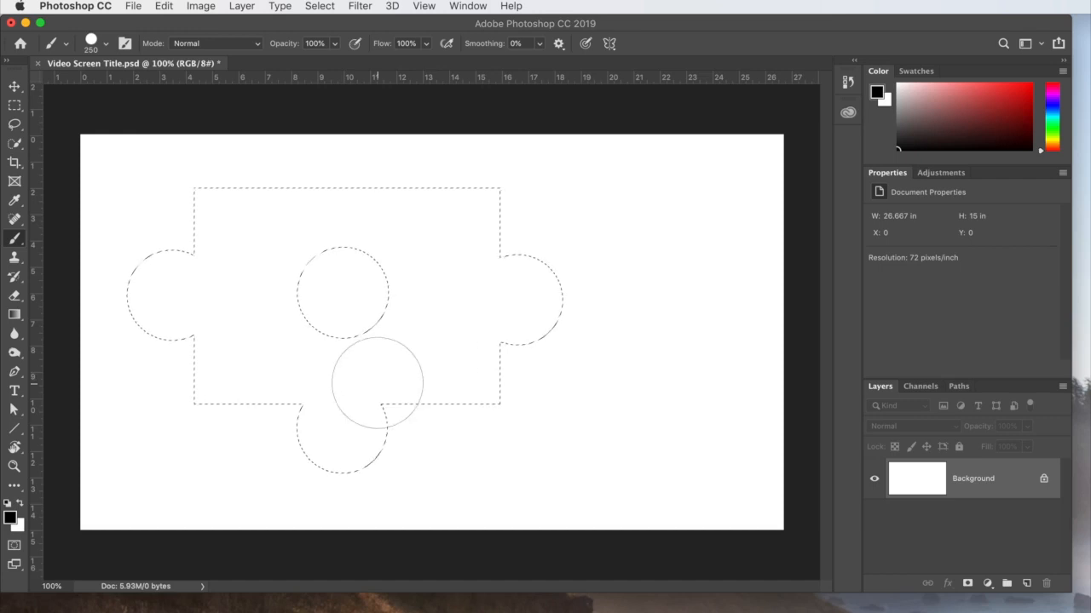
# Try filling the puzzle-shaped selection with black brush strokes, and undo the paint.
pyautogui.click(115, 360)
pyautogui.moveTo(115, 361)
pyautogui.mouseDown()
pyautogui.moveTo(144, 312)
pyautogui.moveTo(341, 260)
pyautogui.moveTo(161, 431)
pyautogui.moveTo(196, 470)
pyautogui.moveTo(347, 441)
pyautogui.moveTo(360, 486)
pyautogui.mouseUp()
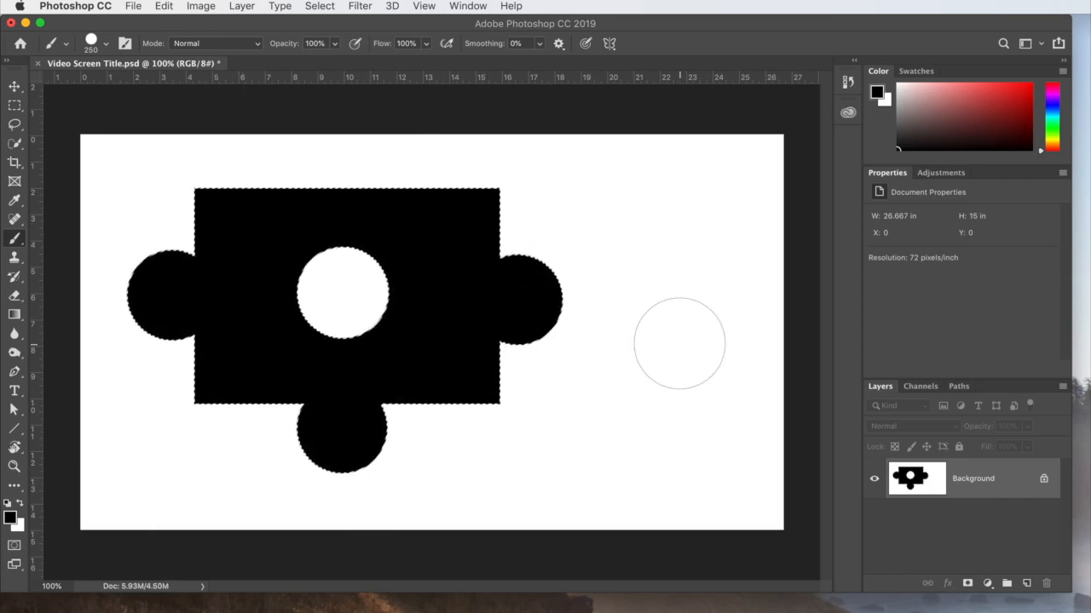
pyautogui.press('super+z')
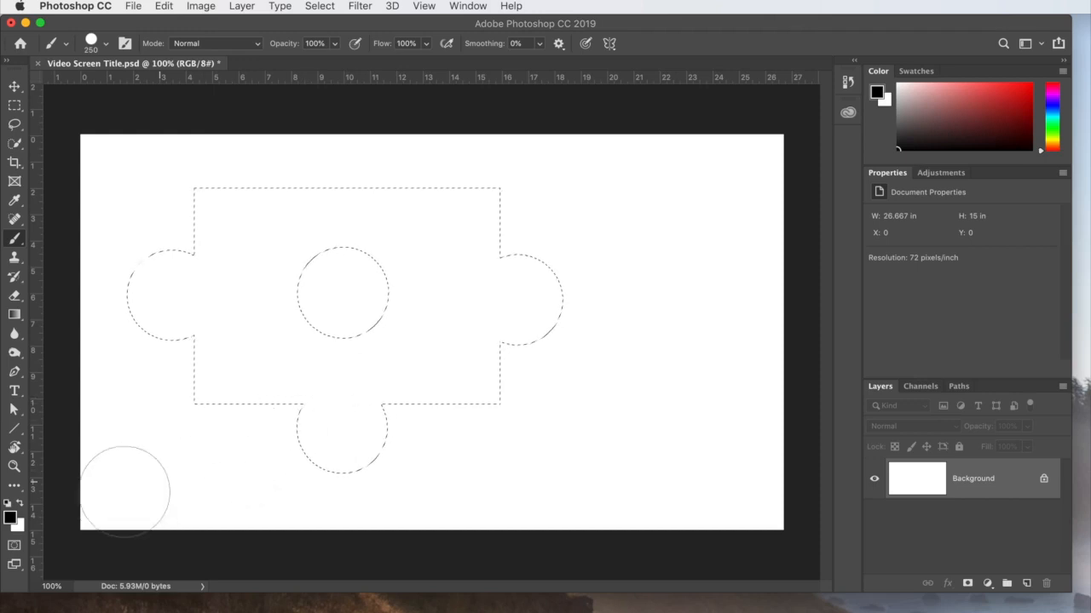
# Change the Quick Mask overlay to blue (R 30, G 0, B 255) and have the color indicate Selected Areas.
pyautogui.doubleClick(14, 548)
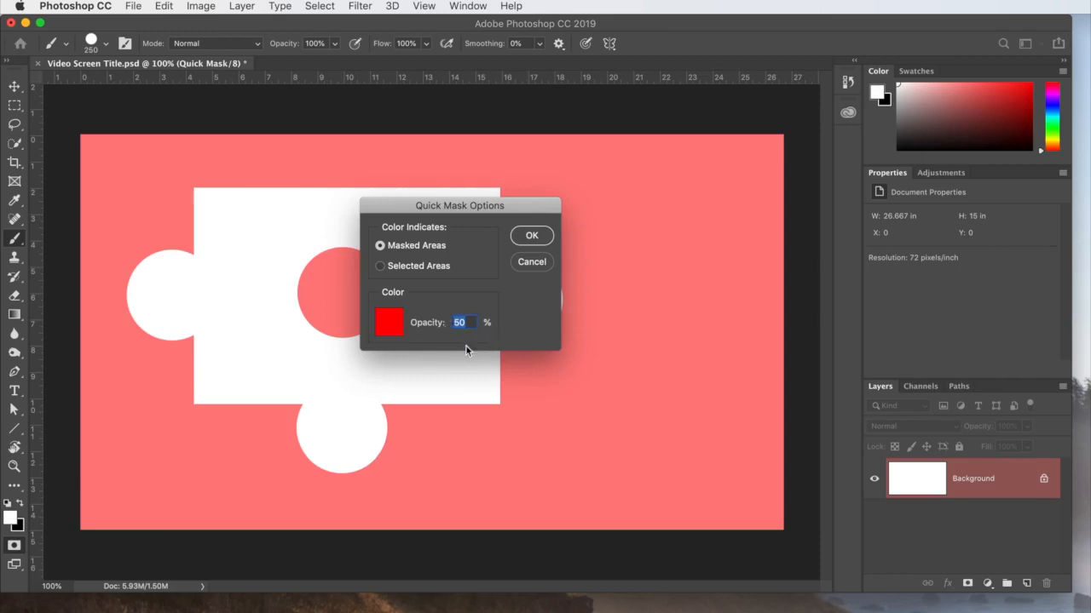
pyautogui.moveTo(449, 210); pyautogui.dragTo(609, 198)
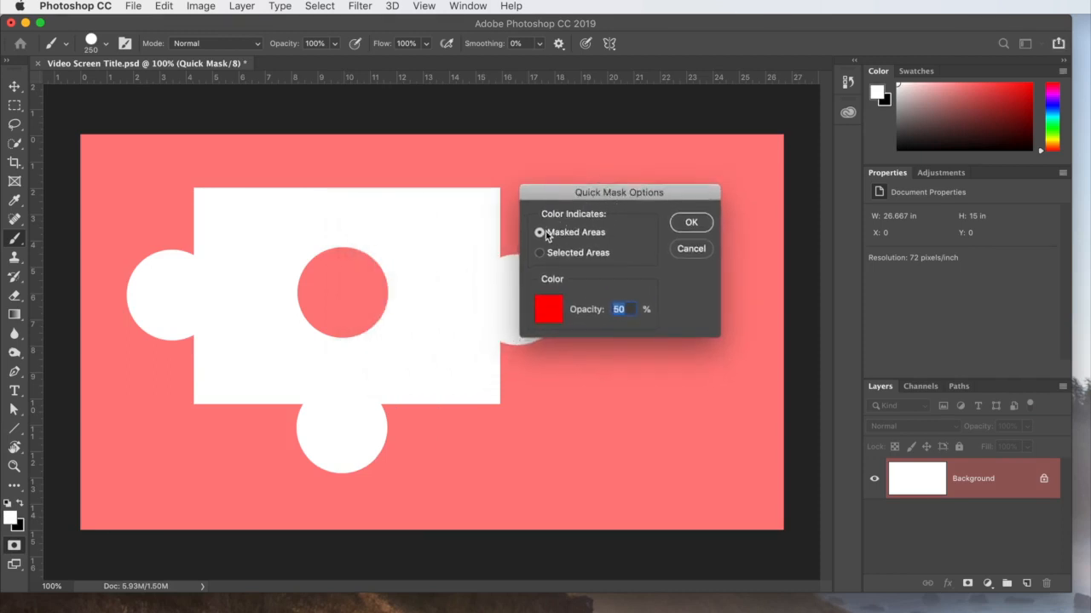
pyautogui.click(551, 313)
pyautogui.click(679, 184)
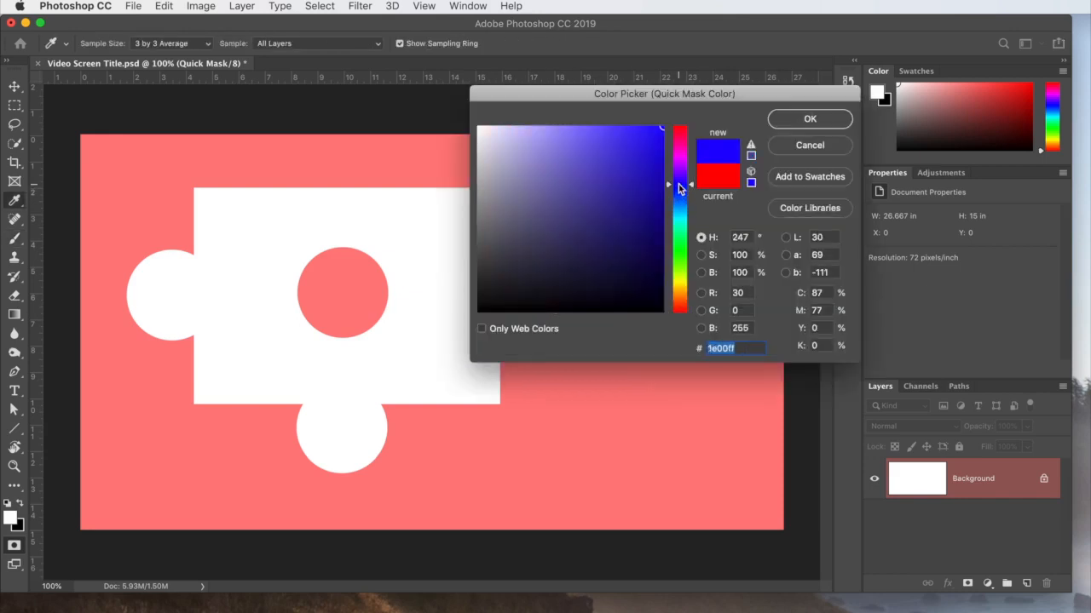
pyautogui.click(805, 122)
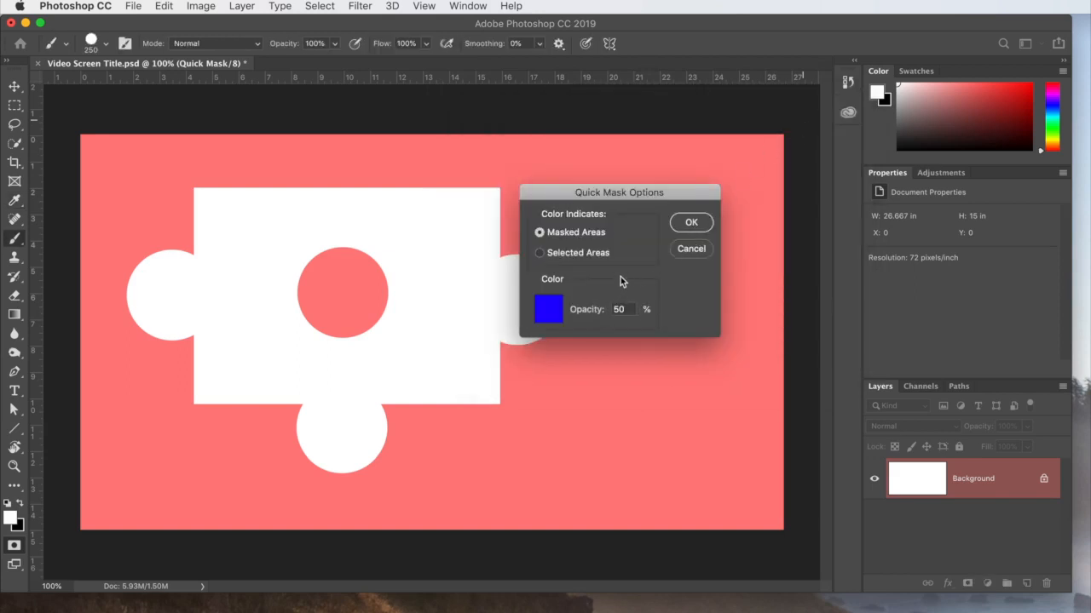
pyautogui.click(540, 254)
pyautogui.click(690, 224)
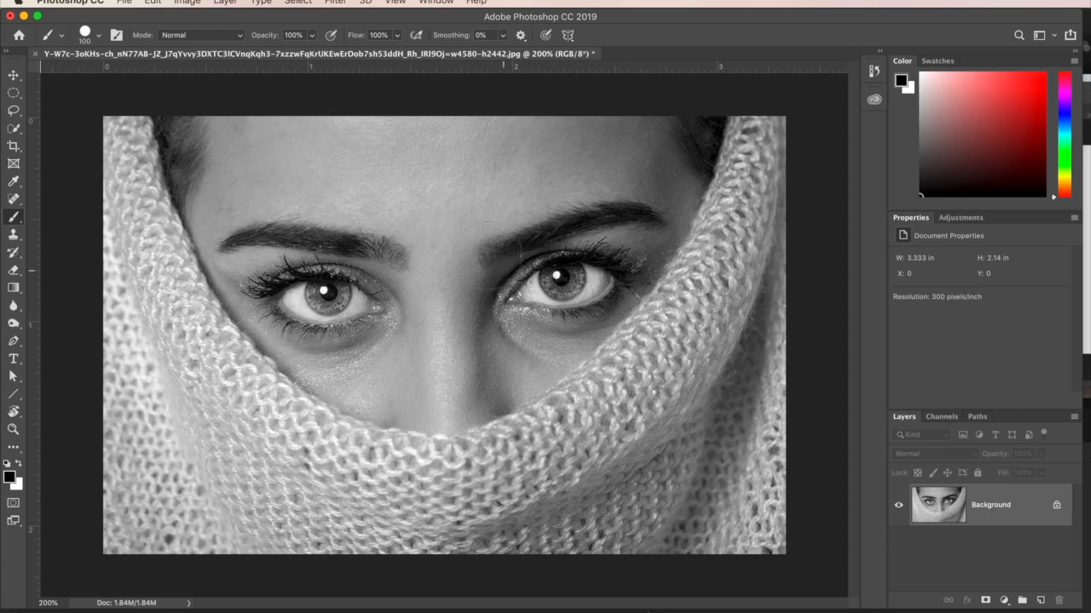
# Check the color mode of the black-and-white portrait photo.
pyautogui.click(189, 2)
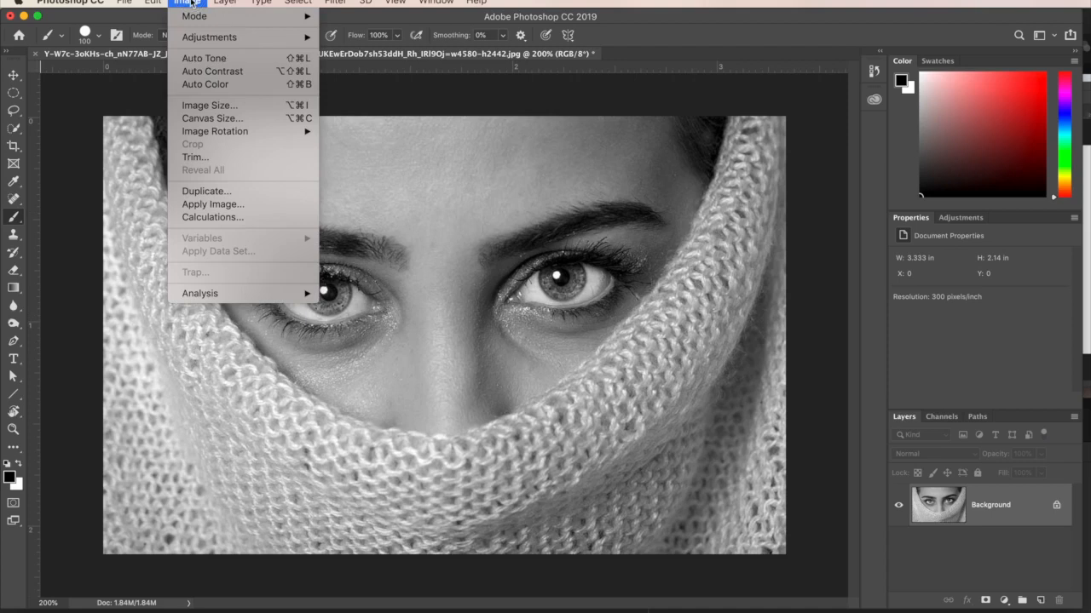
pyautogui.moveTo(195, 17)
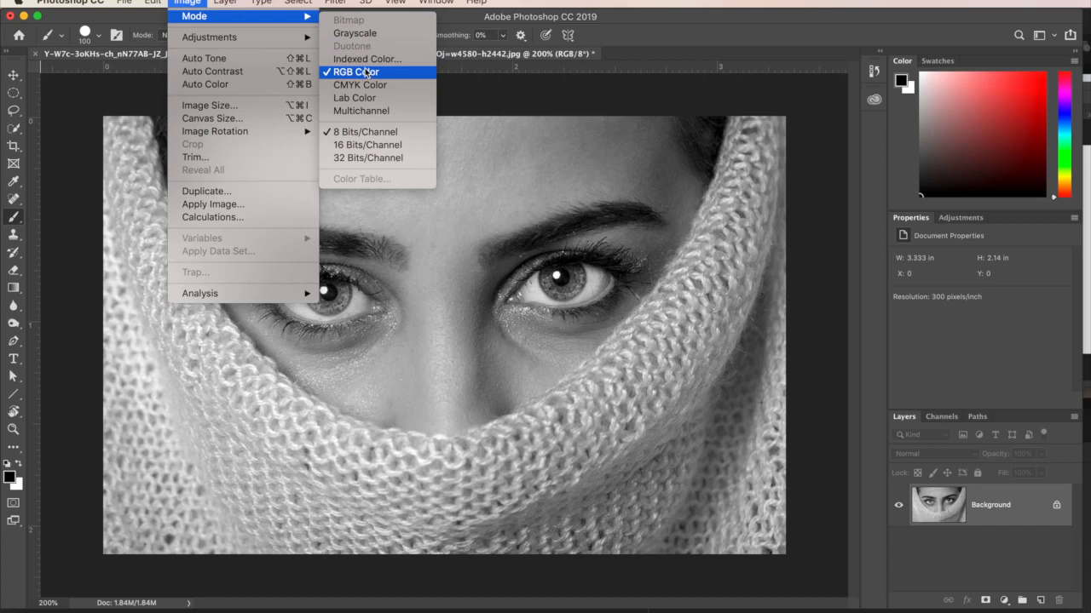
pyautogui.click(199, 2)
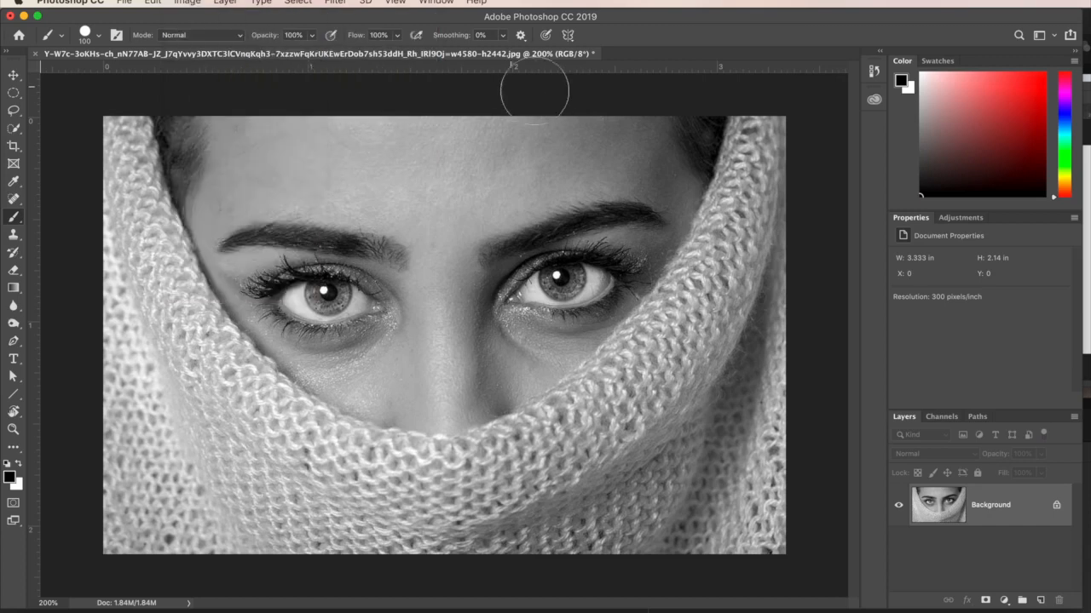
# Add a new layer above the portrait background and set its blend mode to Color.
pyautogui.click(1040, 602)
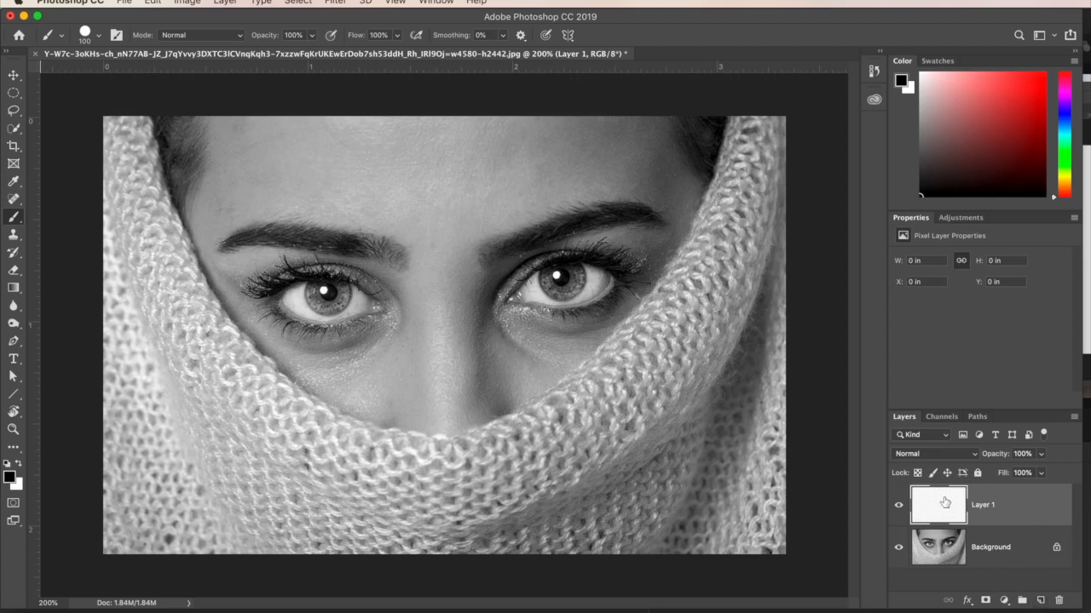
pyautogui.click(941, 454)
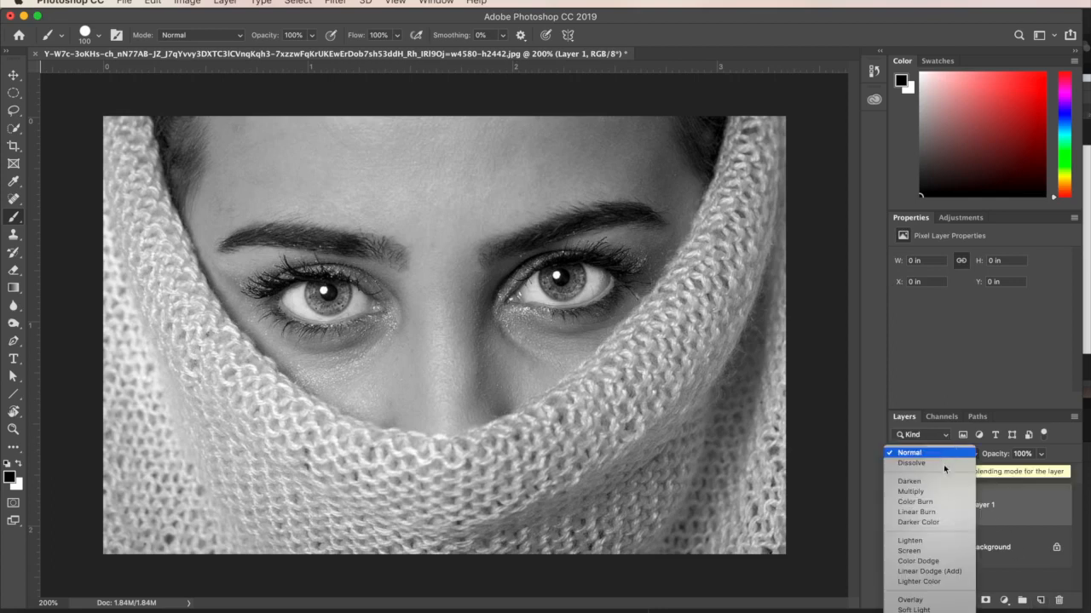
pyautogui.click(909, 612)
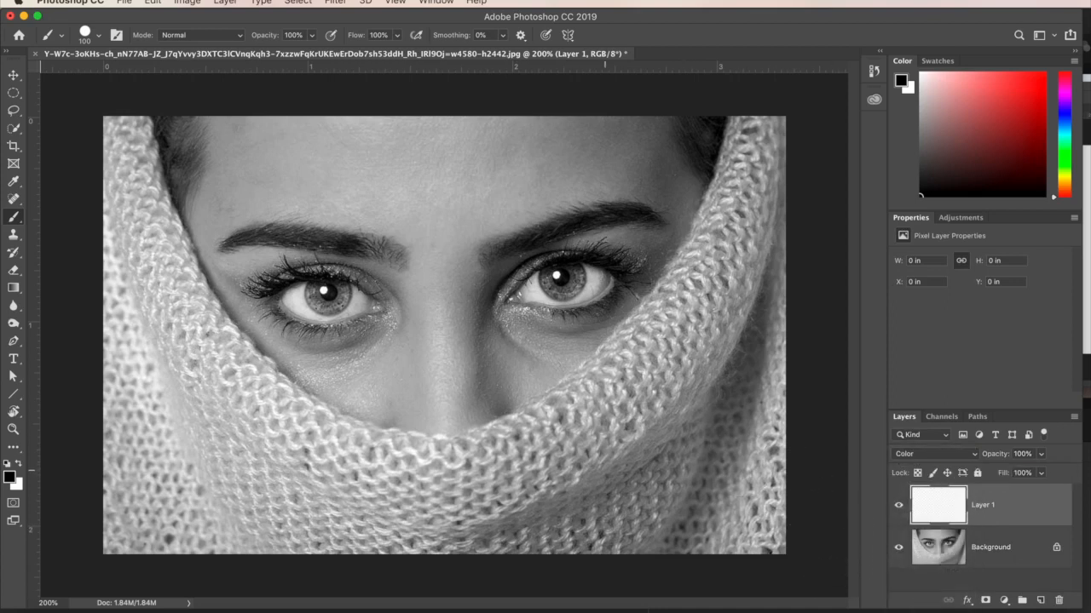
# Enter Quick Mask mode, reduce the brush to 70 px, and paint a black dot over each iris.
pyautogui.press('q')
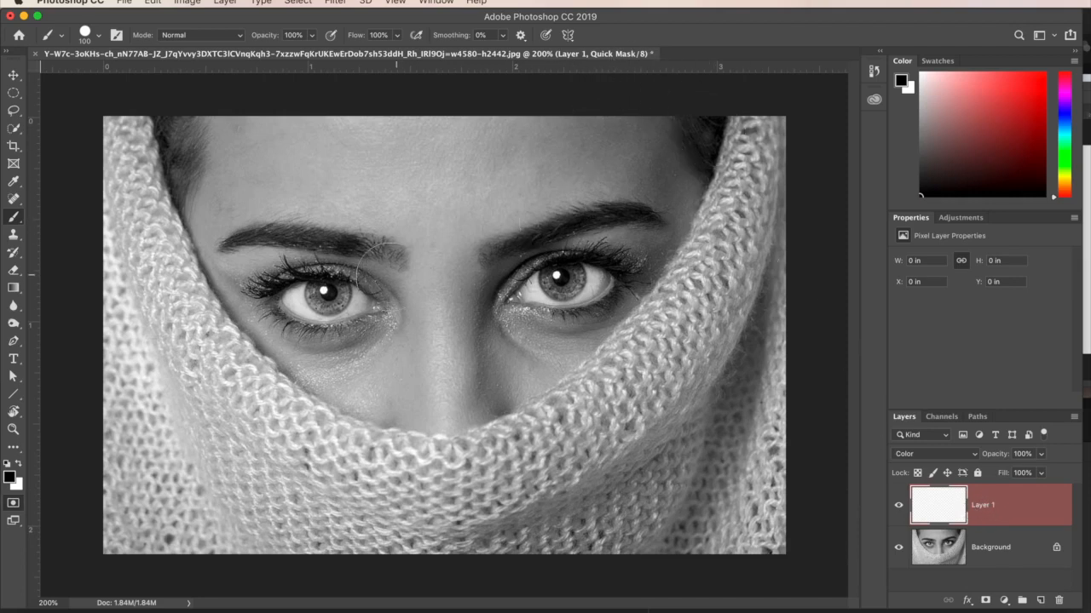
pyautogui.press('[')
pyautogui.press('[')
pyautogui.press('[')
pyautogui.click(329, 290)
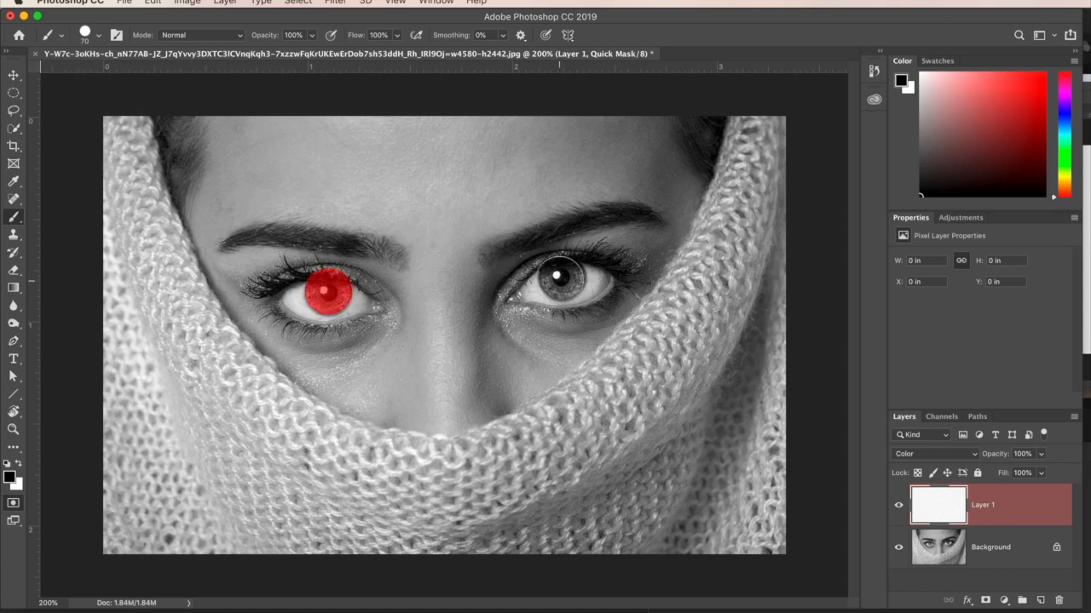
pyautogui.click(561, 277)
# Check in the Quick Mask options which areas the color indicates, accept them, and return to Quick Mask mode.
pyautogui.doubleClick(13, 503)
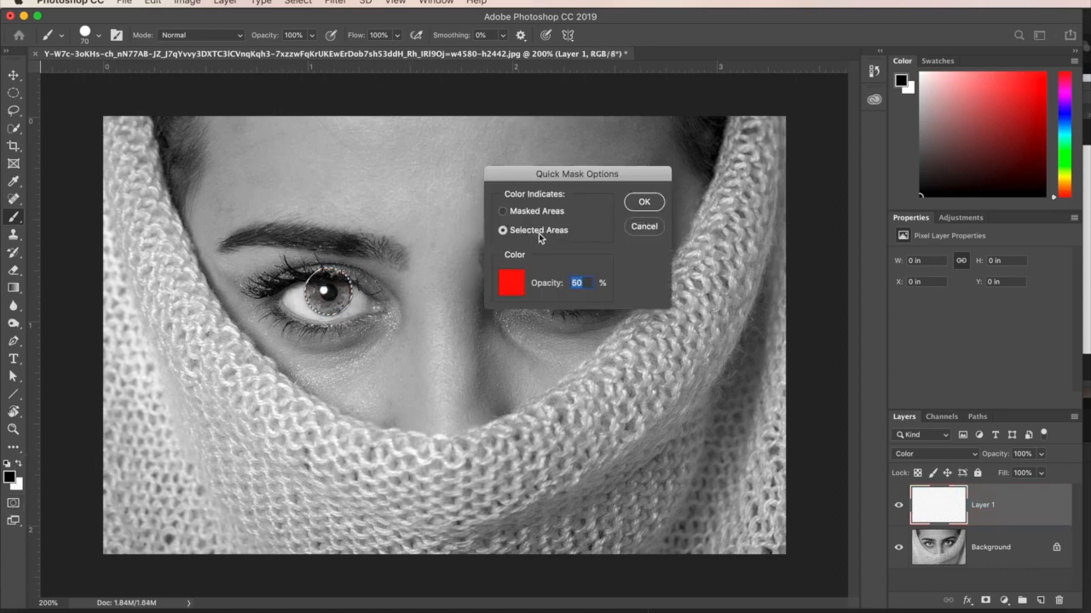
pyautogui.click(641, 202)
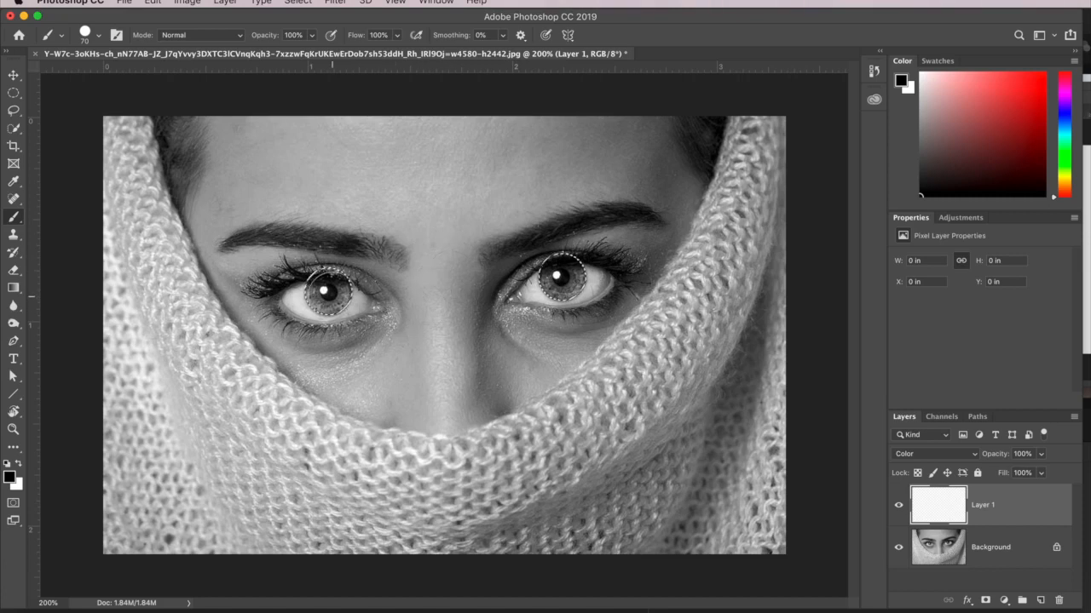
pyautogui.press('q')
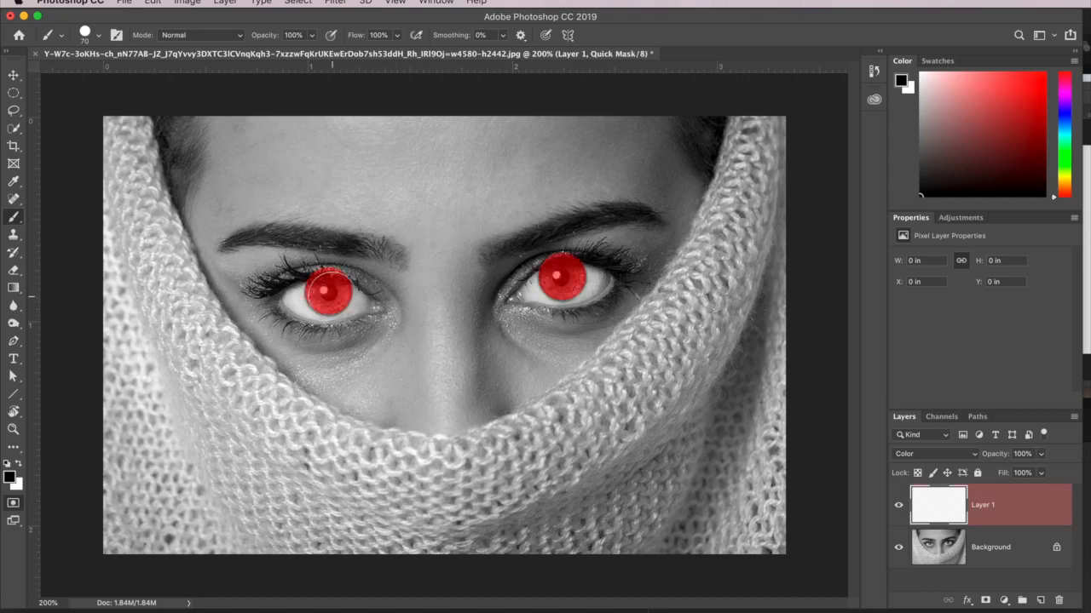
# Clear both pupils and the upper eyelid overlap from the mask with a white 30 px brush, and exit Quick Mask mode.
pyautogui.moveTo(313, 304); pyautogui.dragTo(296, 315)
pyautogui.press('x')
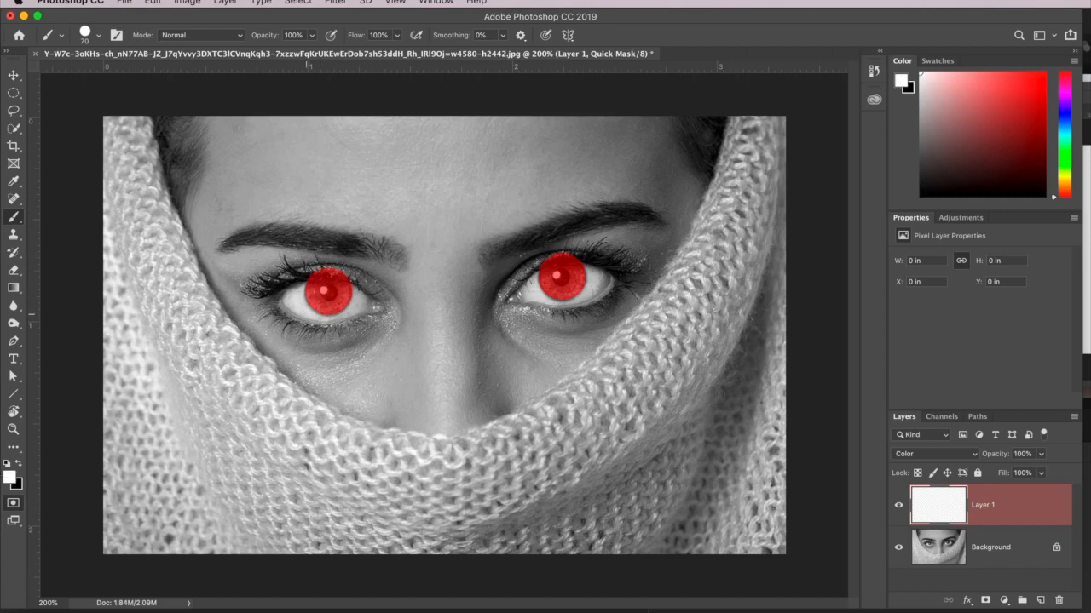
pyautogui.press('[')
pyautogui.press('[')
pyautogui.press('[')
pyautogui.press('[')
pyautogui.click(328, 291)
pyautogui.click(560, 277)
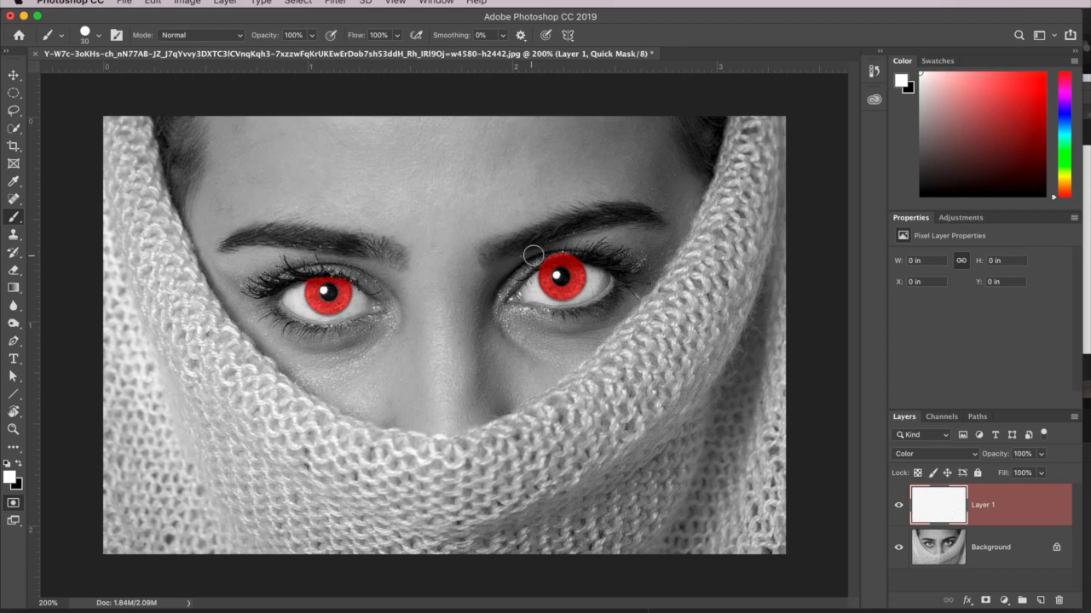
pyautogui.moveTo(538, 259); pyautogui.dragTo(613, 260)
pyautogui.press('q')
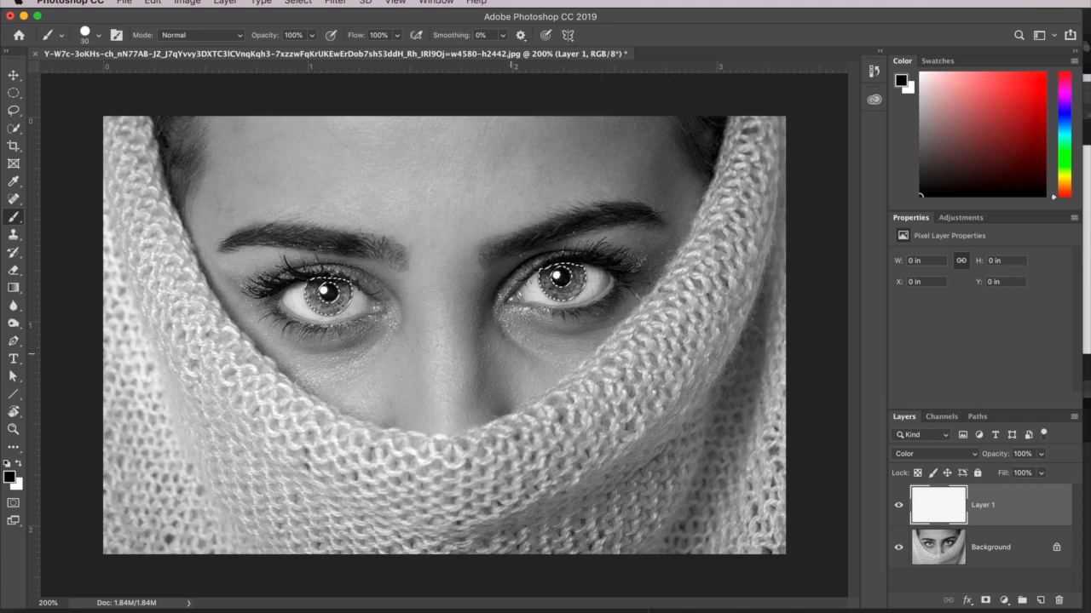
# Fill the selected irises with a linear Spectrum gradient drawn straight down between the eyes, from brow-side lashes to below the eyes.
pyautogui.click(1059, 127)
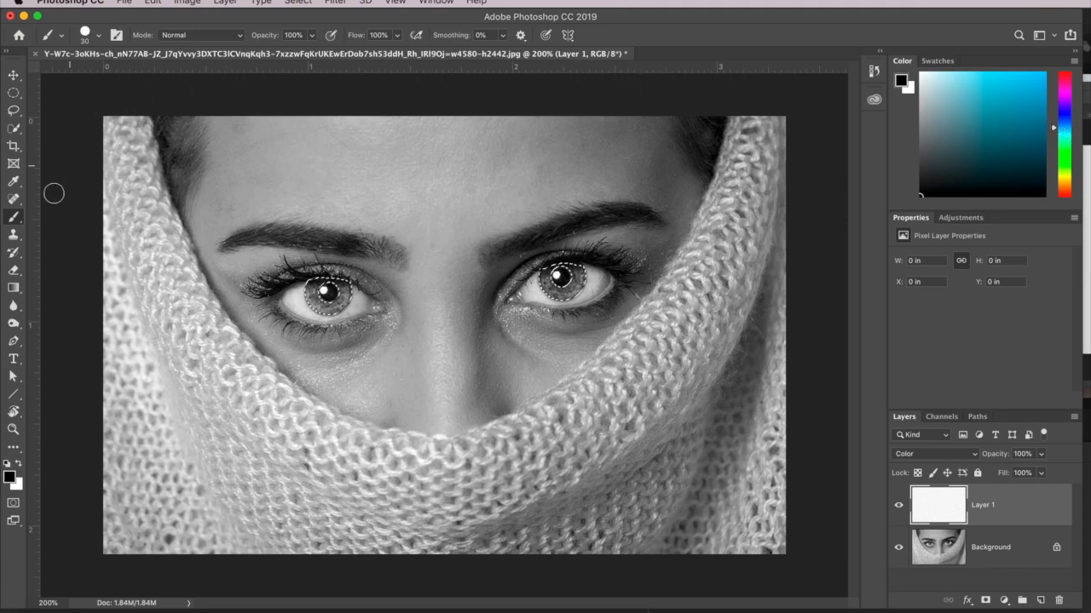
pyautogui.click(12, 288)
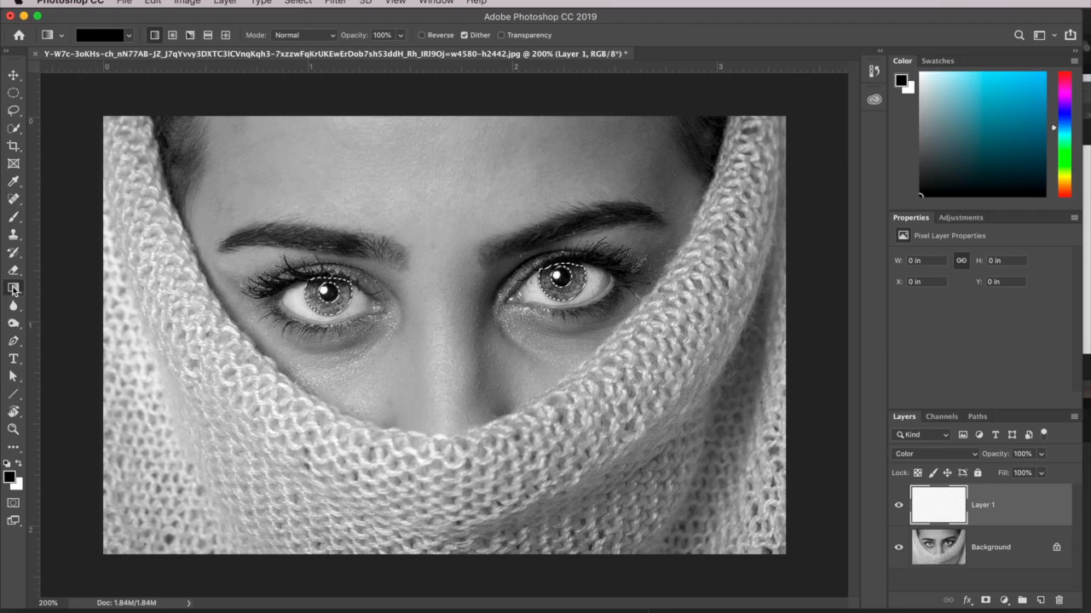
pyautogui.click(129, 36)
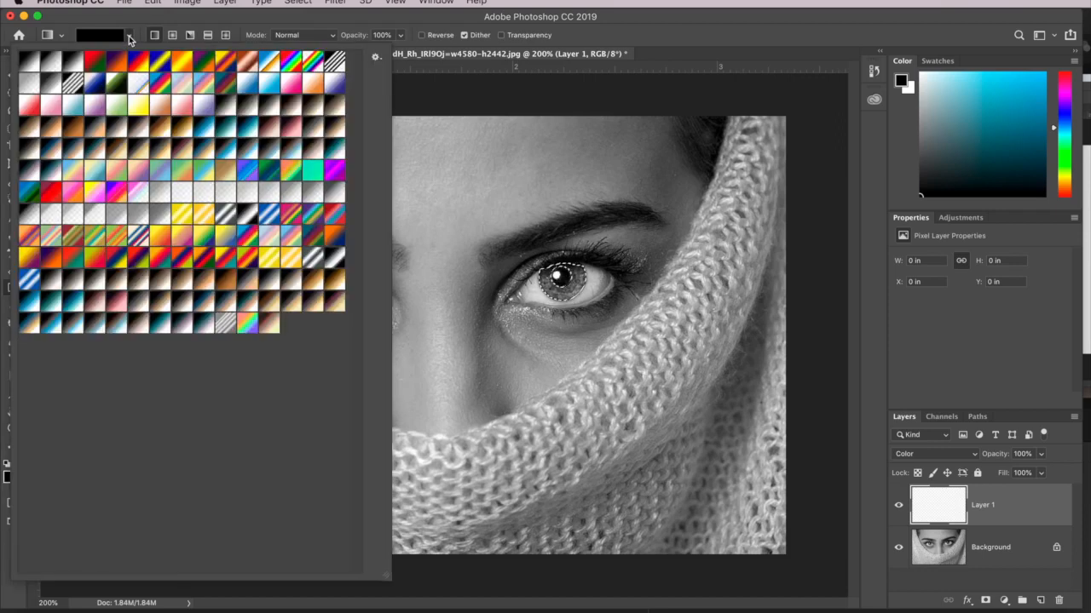
pyautogui.click(291, 62)
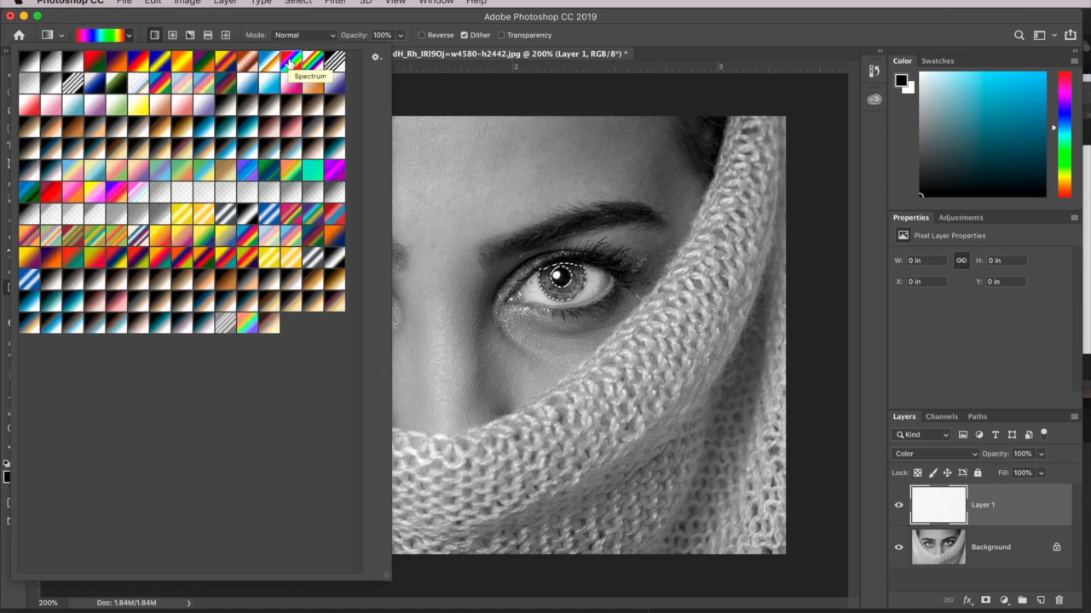
pyautogui.click(439, 242)
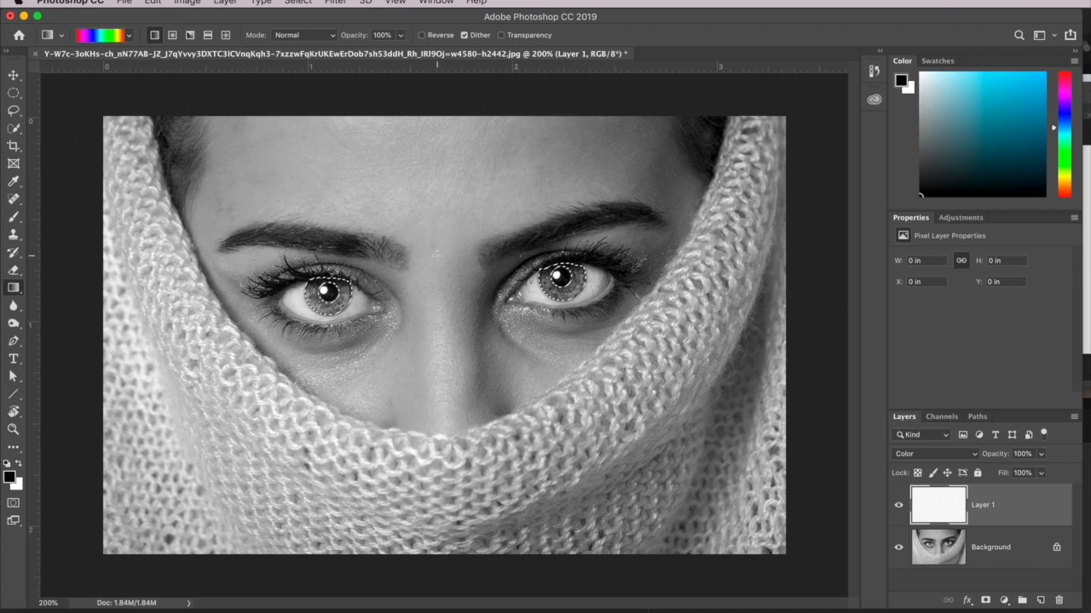
pyautogui.moveTo(440, 256); pyautogui.dragTo(441, 329)
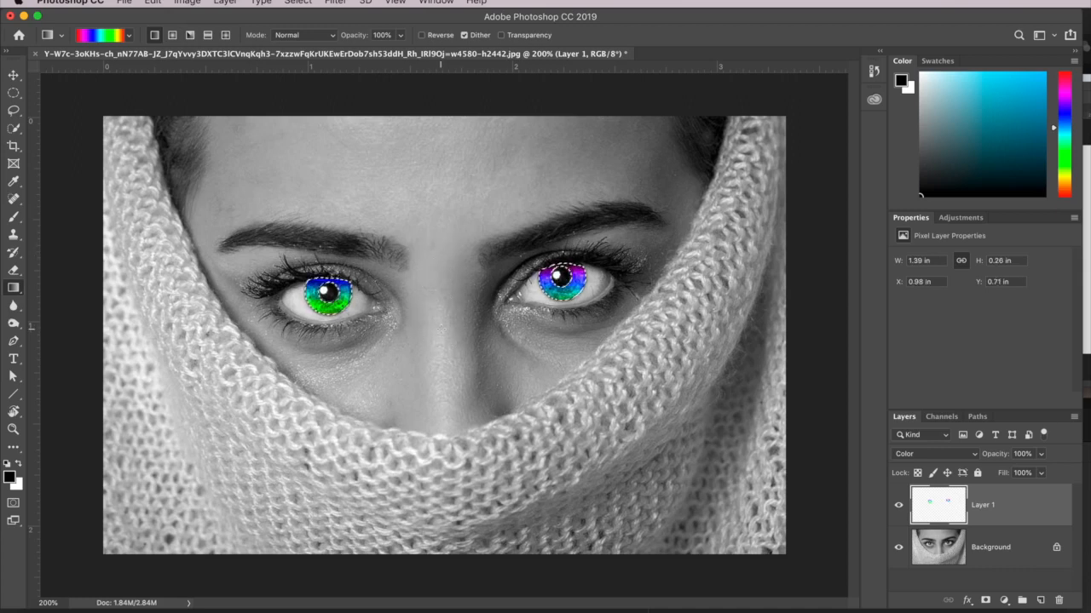
# Deselect the irises and lower the opacity of Layer 1 to 31%.
pyautogui.press('super+d')
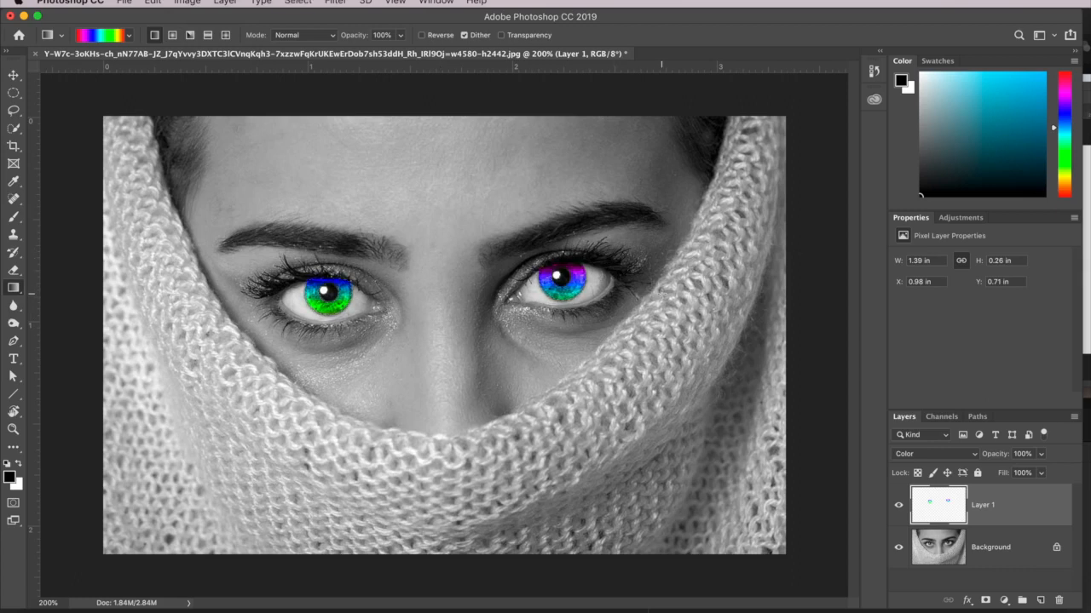
pyautogui.moveTo(993, 455); pyautogui.dragTo(950, 456)
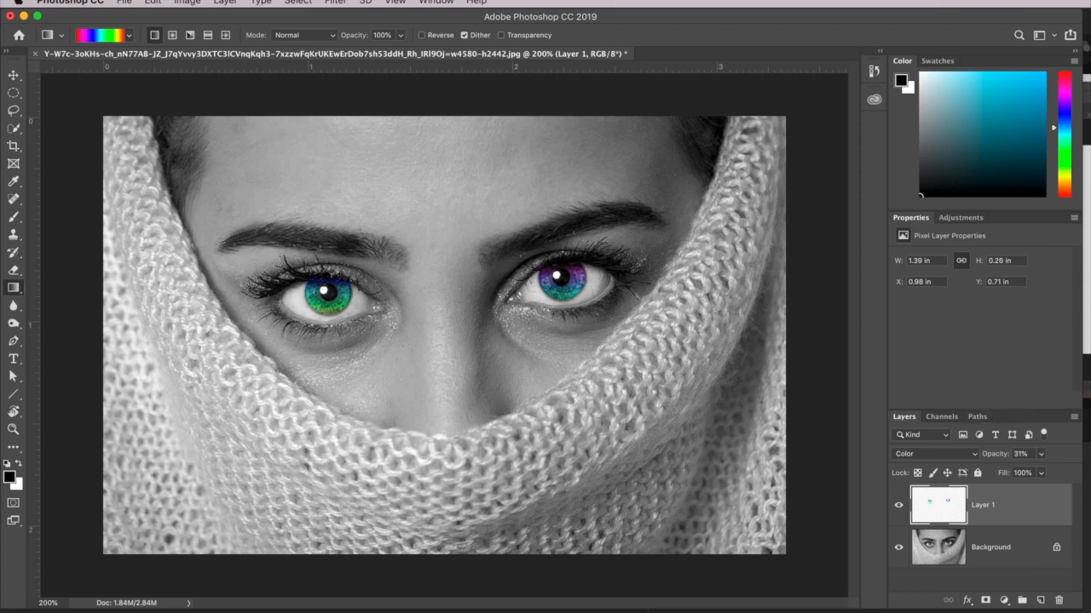
# Select the whole knitted scarf by painting over it in Quick Mask mode with a 125 px brush, and exit the mode.
pyautogui.press('q')
pyautogui.press('b')
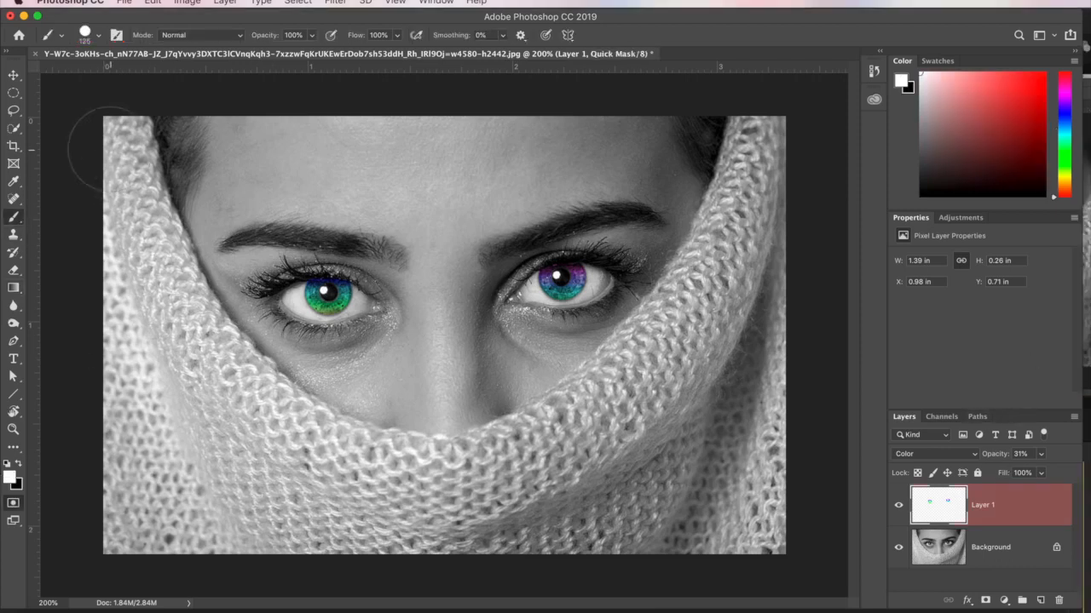
pyautogui.moveTo(107, 209)
pyautogui.mouseDown()
pyautogui.moveTo(97, 365)
pyautogui.moveTo(767, 121)
pyautogui.moveTo(718, 523)
pyautogui.moveTo(317, 545)
pyautogui.mouseUp()
pyautogui.moveTo(160, 166)
pyautogui.mouseDown()
pyautogui.moveTo(167, 213)
pyautogui.moveTo(227, 334)
pyautogui.moveTo(428, 460)
pyautogui.moveTo(587, 382)
pyautogui.mouseUp()
pyautogui.press('q')
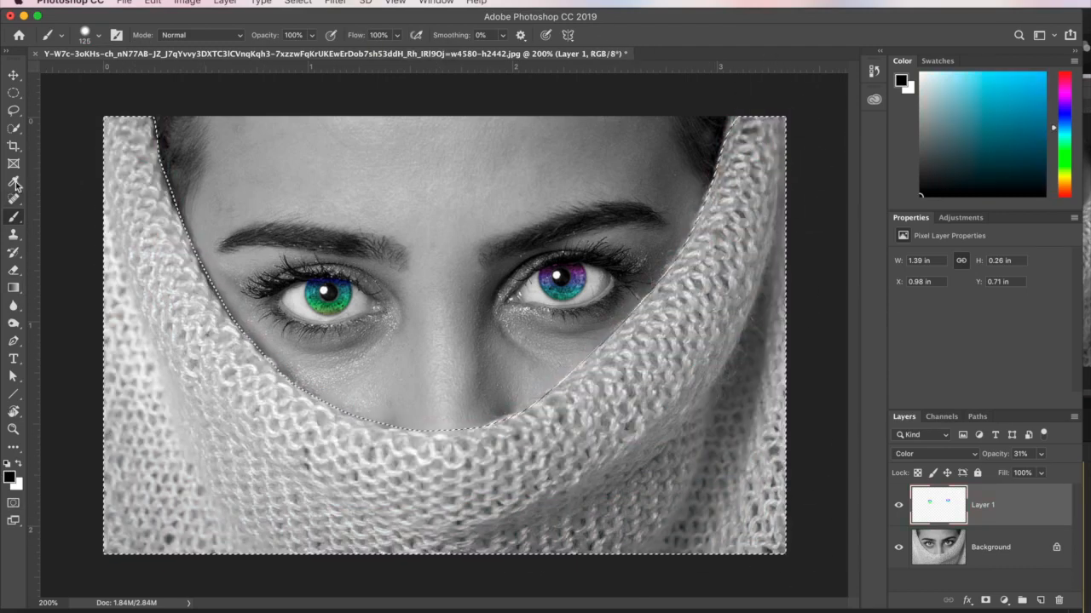
# Fill the scarf selection with a reflected Spectrum gradient drawn from the scarf's lower center out to the photo's right edge.
pyautogui.press('g')
pyautogui.click(208, 37)
pyautogui.moveTo(444, 469); pyautogui.dragTo(795, 337)
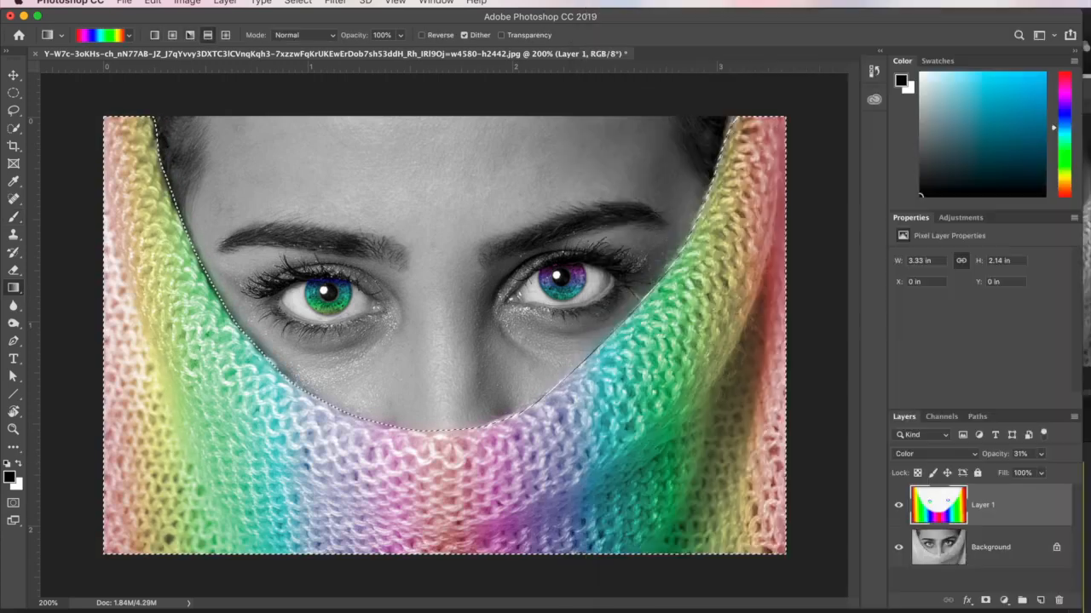